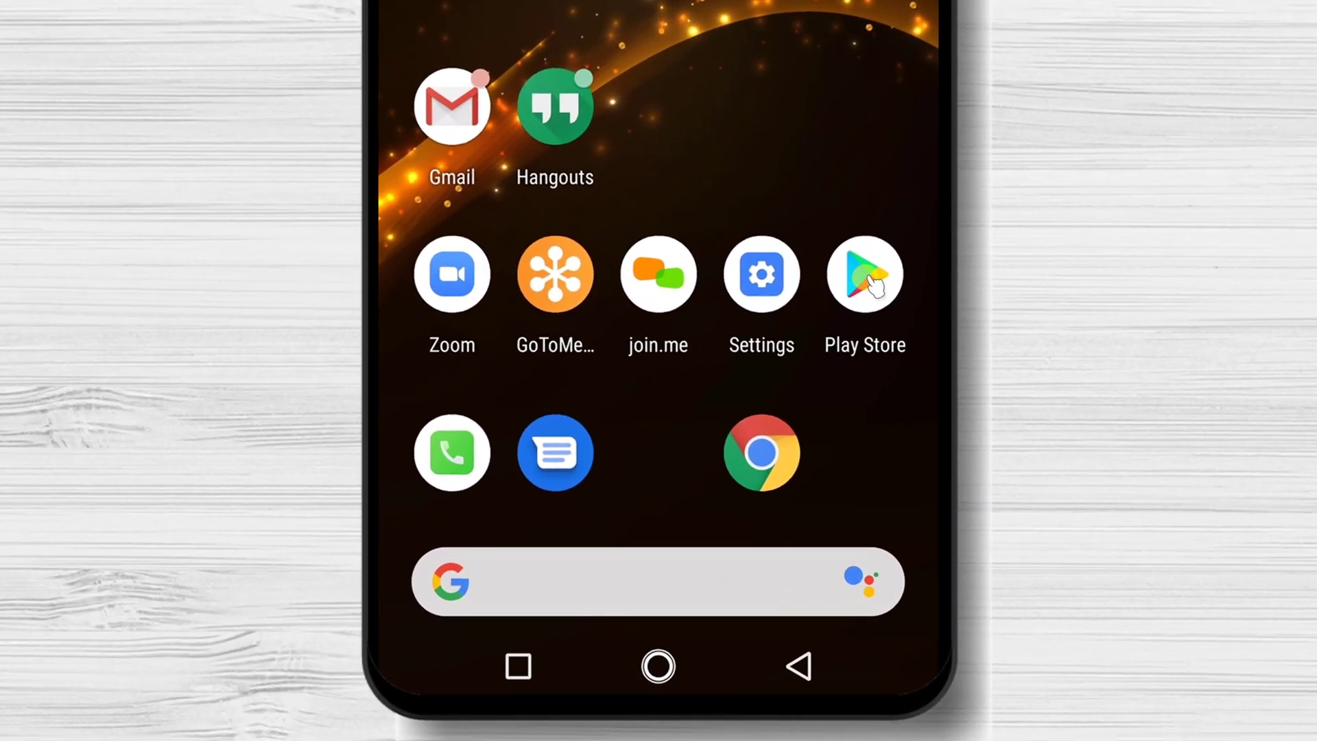
Search the Play Store for "google classroom" and install the Google Classroom app.
{"action": "left_click", "coordinate": [870, 281]}
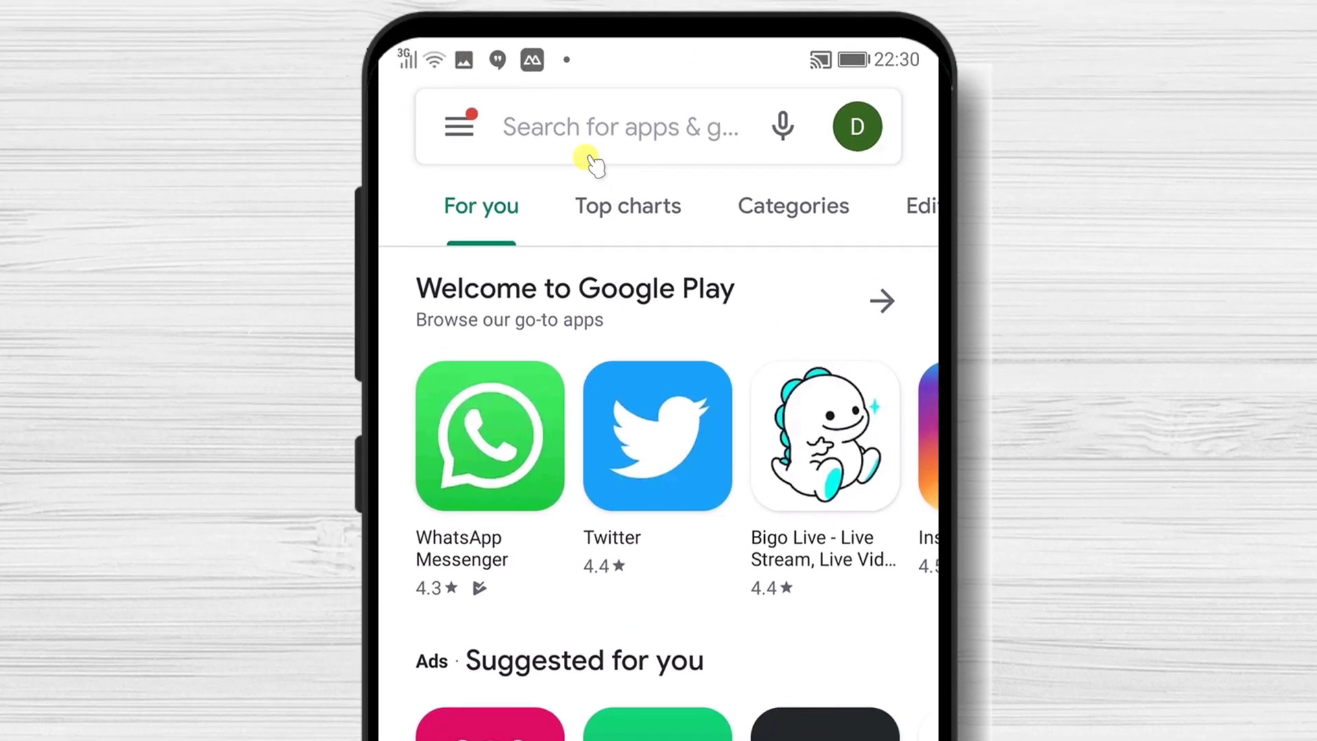
{"action": "left_click", "coordinate": [577, 130]}
{"action": "type", "text": "g"}
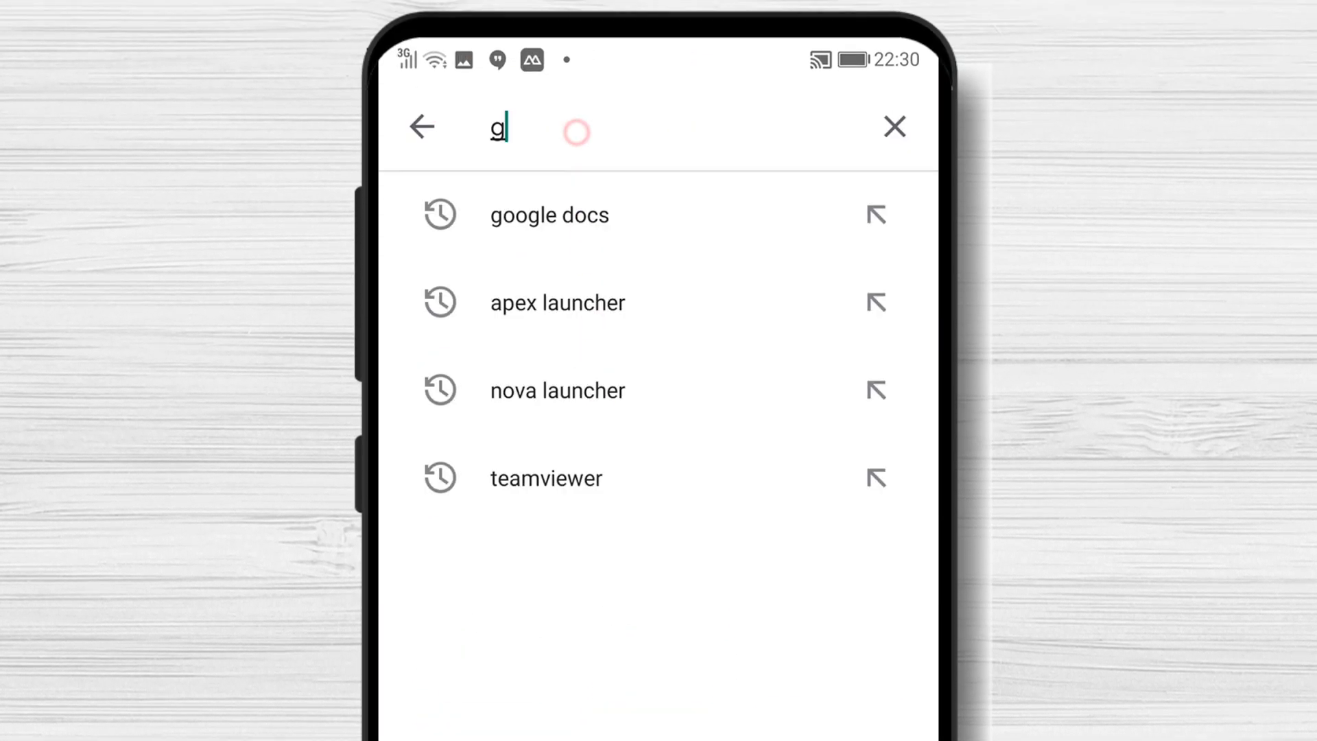
{"action": "type", "text": "oogle "}
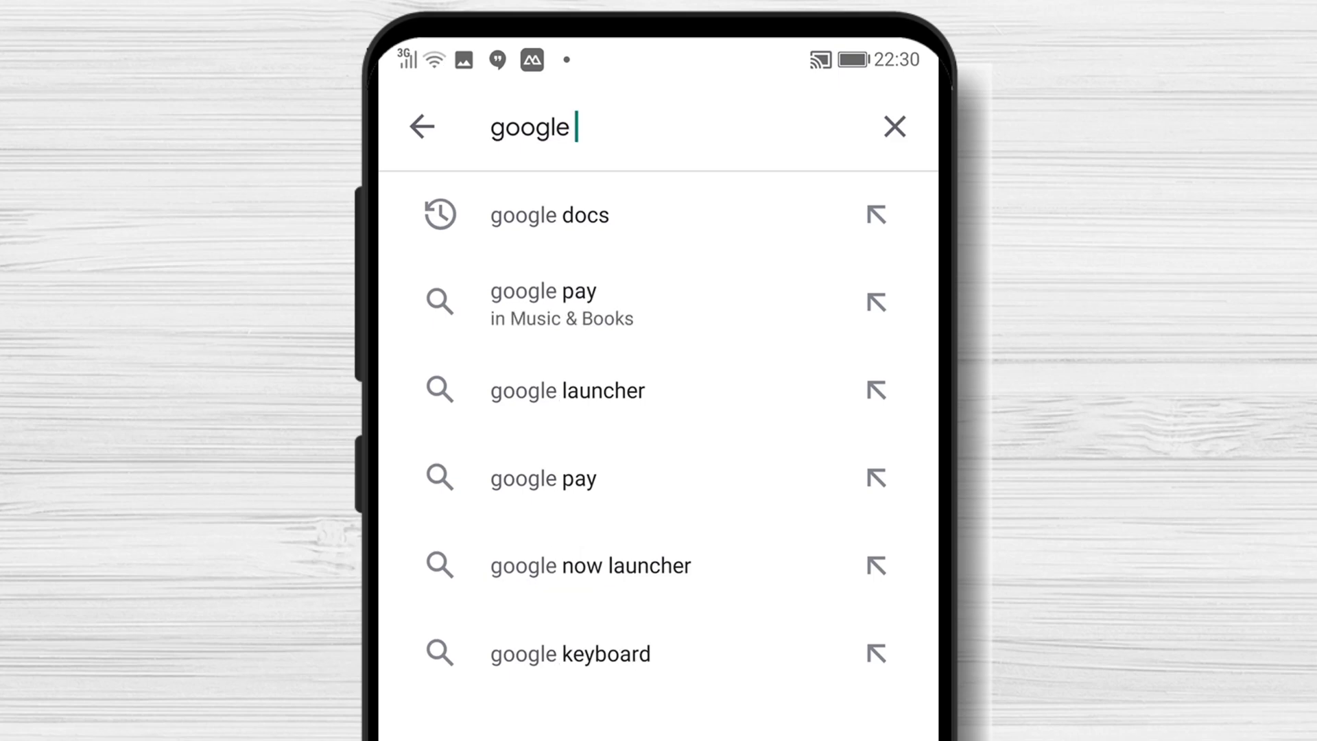
{"action": "type", "text": "cl"}
{"action": "left_click", "coordinate": [622, 229]}
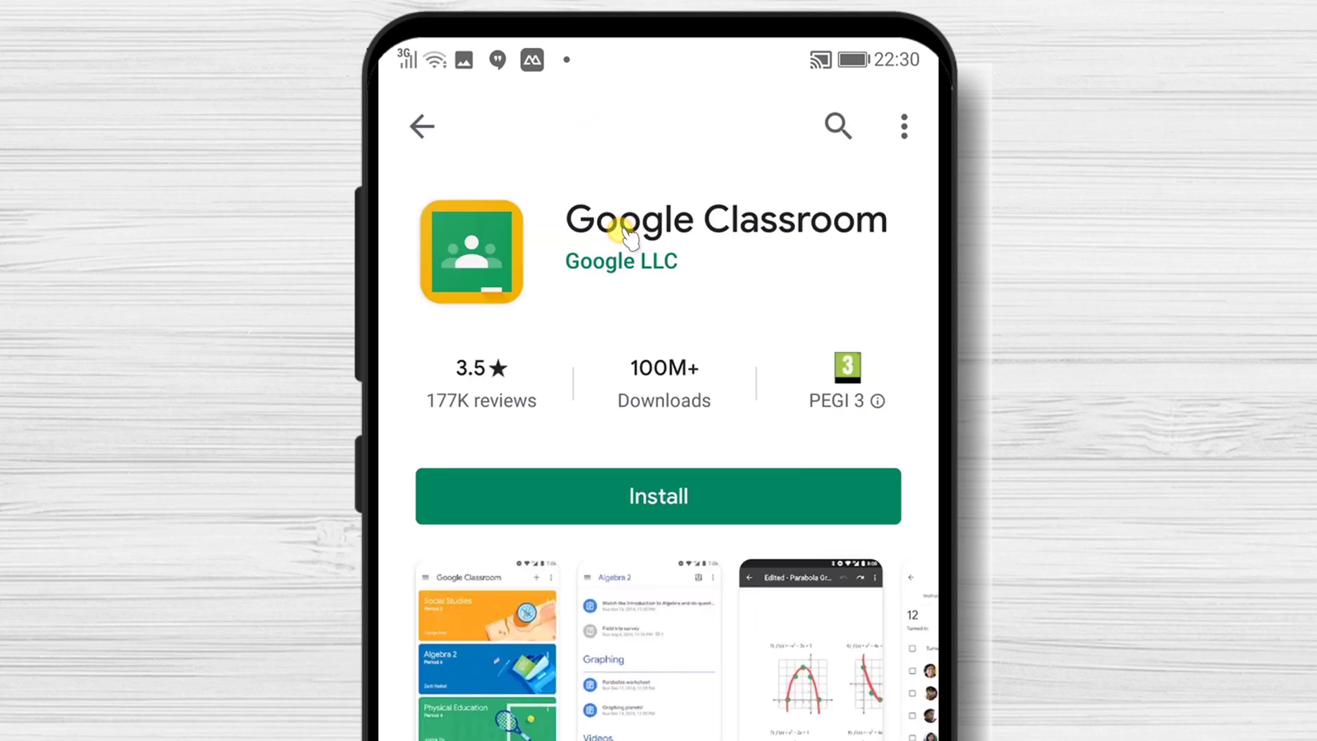
{"action": "left_click", "coordinate": [670, 522]}
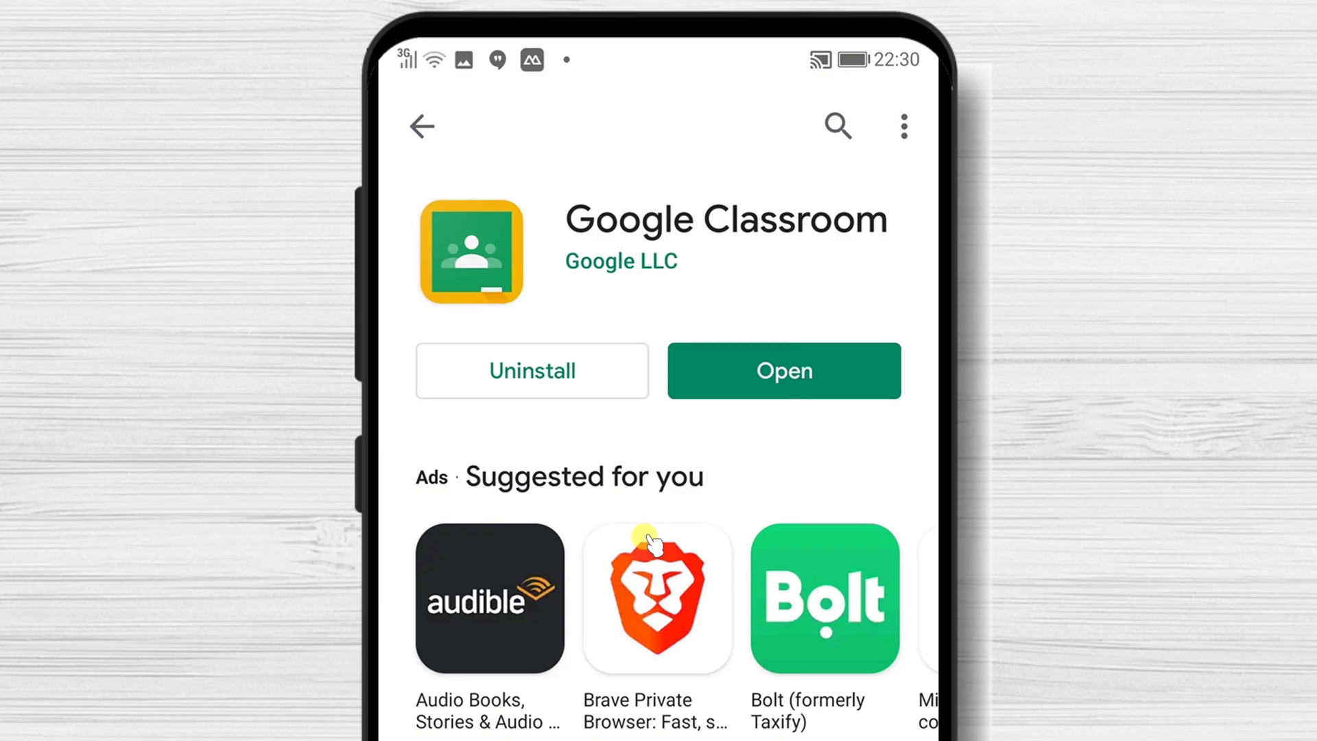
Launch Classroom, get started and sign in with the second listed Google account.
{"action": "left_click", "coordinate": [823, 373]}
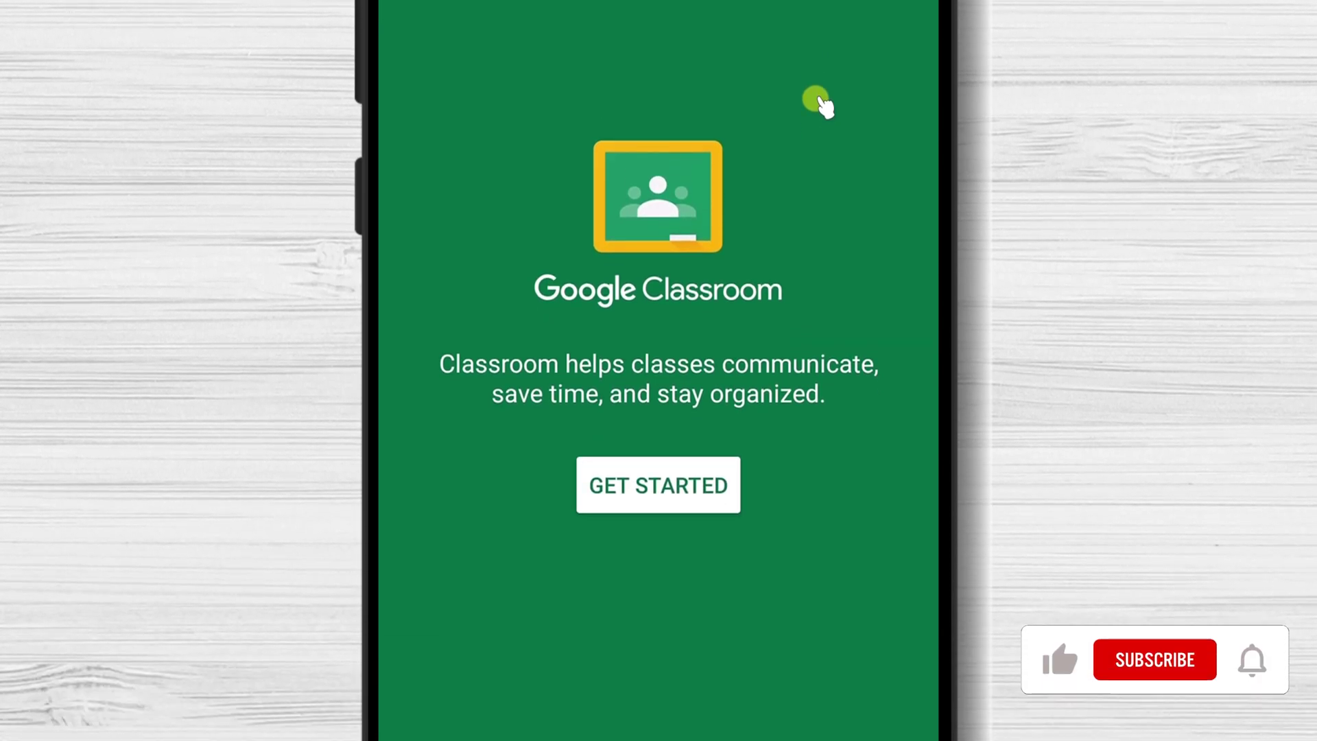
{"action": "left_click", "coordinate": [671, 494]}
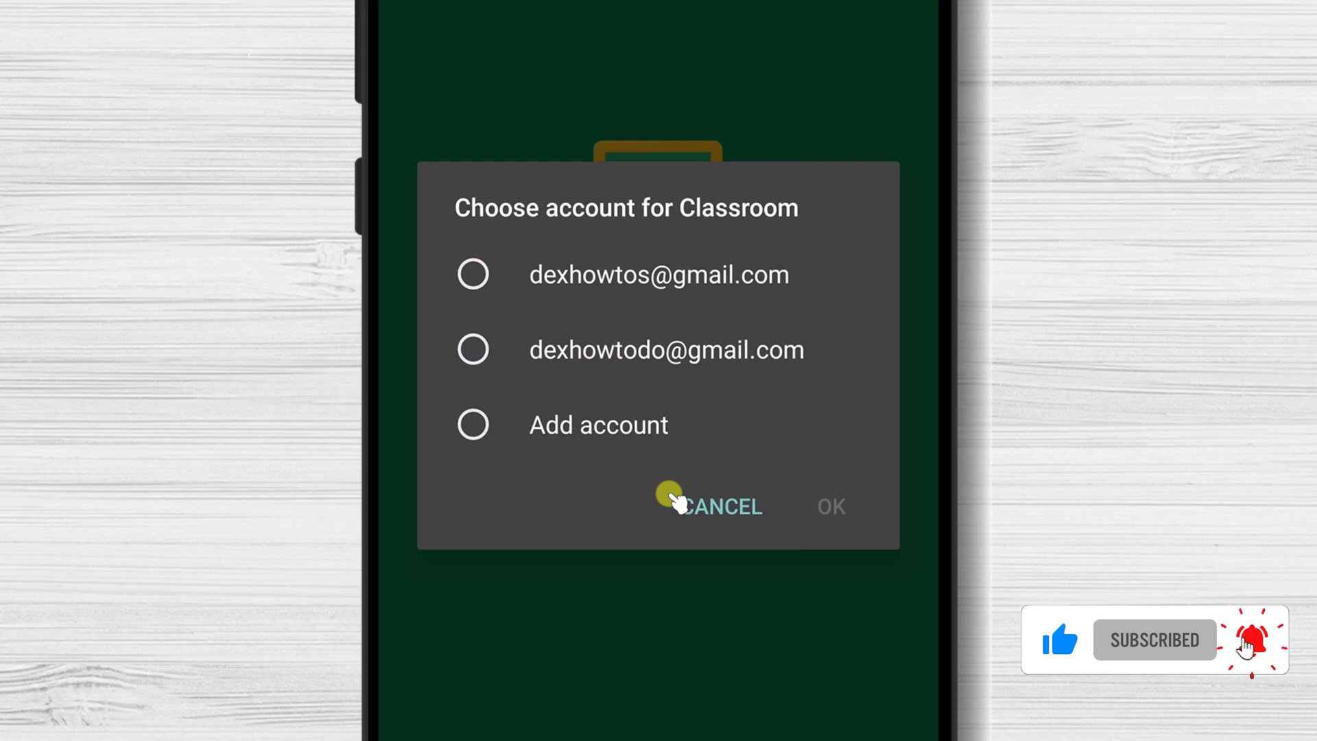
{"action": "left_click", "coordinate": [695, 353]}
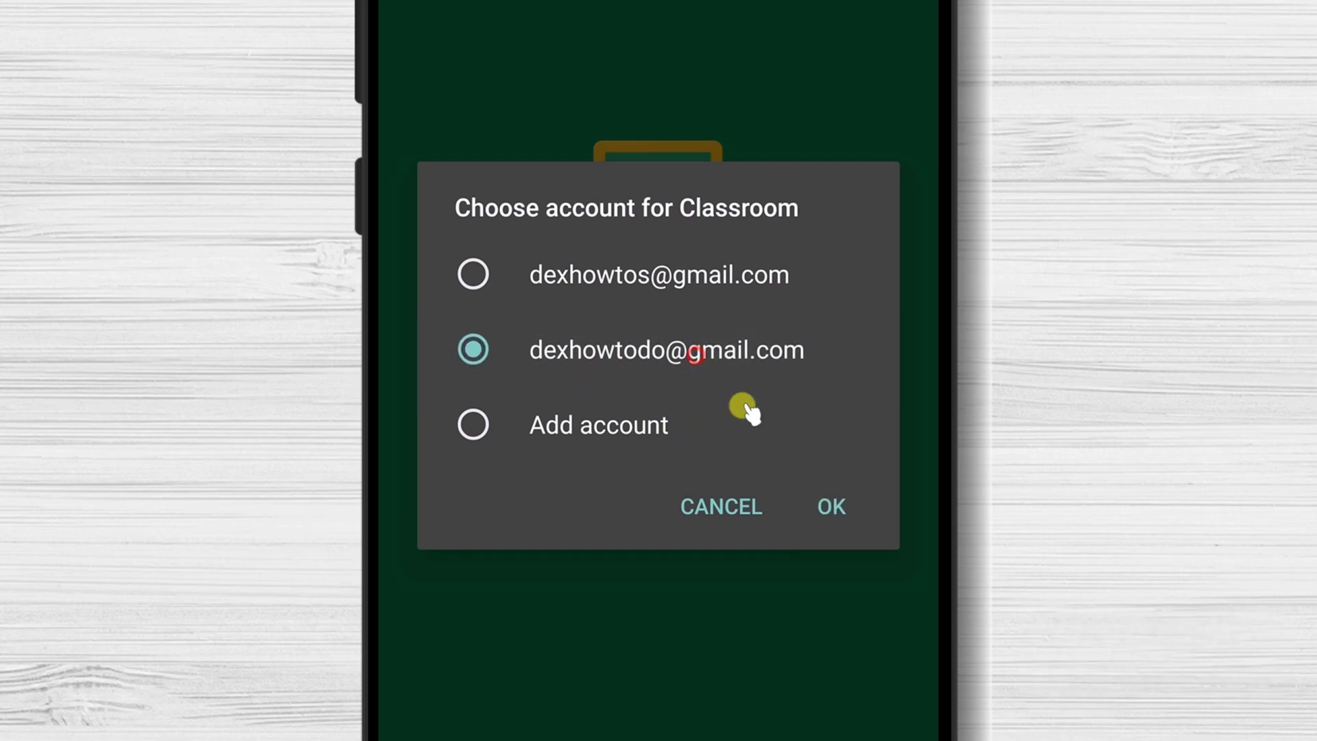
{"action": "left_click", "coordinate": [836, 509]}
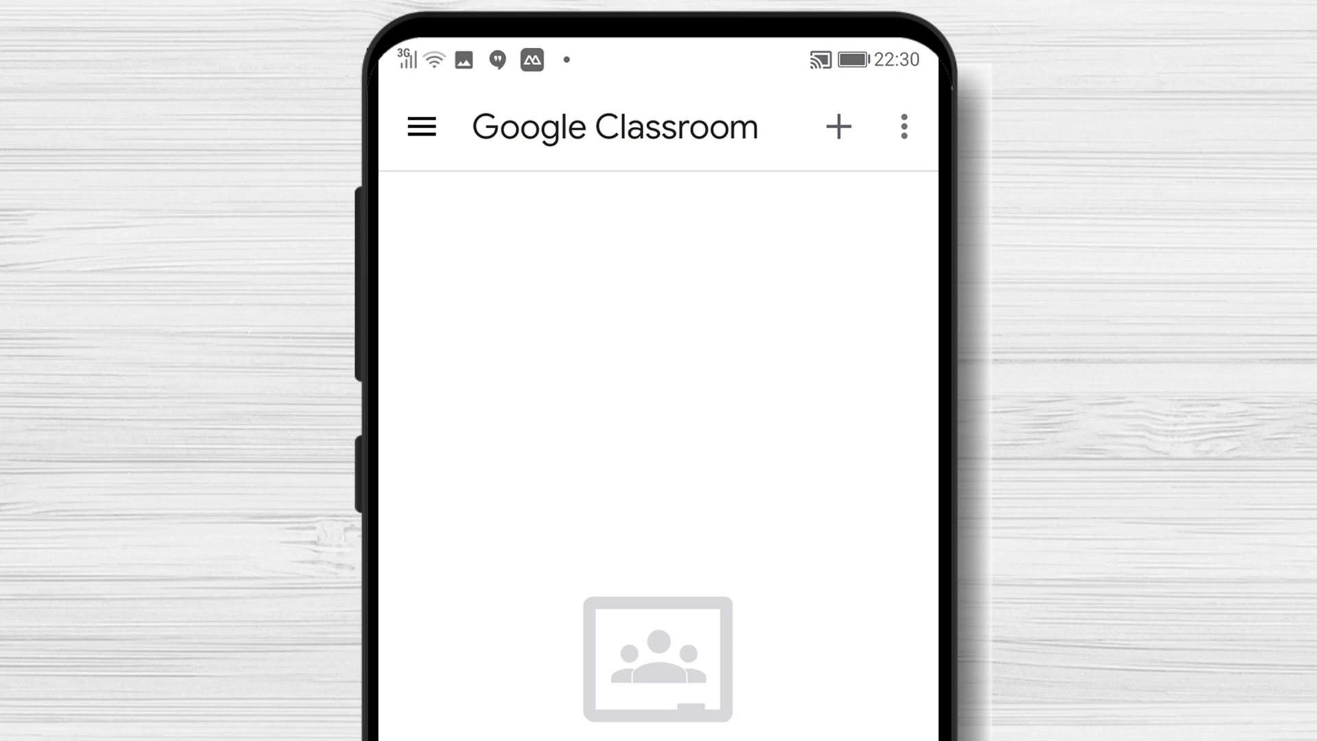
Reach Classroom's Settings from the navigation drawer.
{"action": "left_click", "coordinate": [424, 128]}
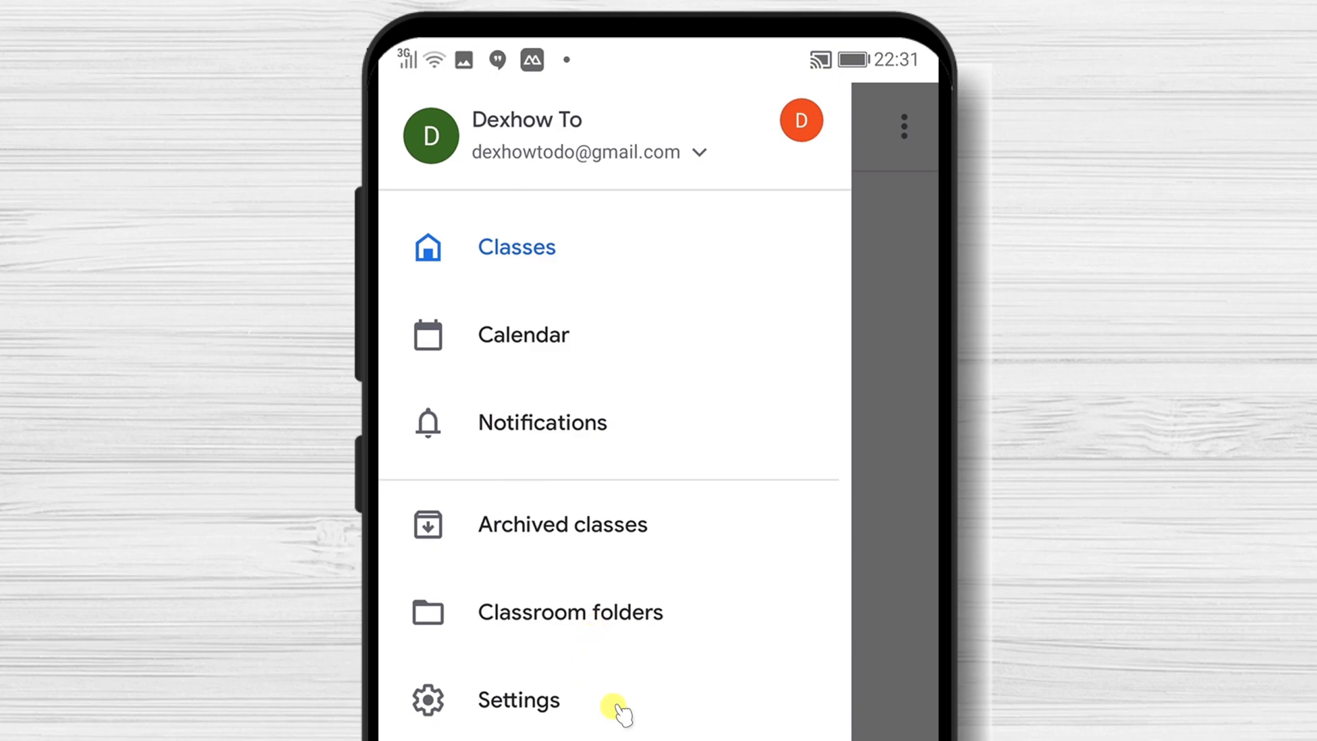
{"action": "left_click", "coordinate": [554, 708]}
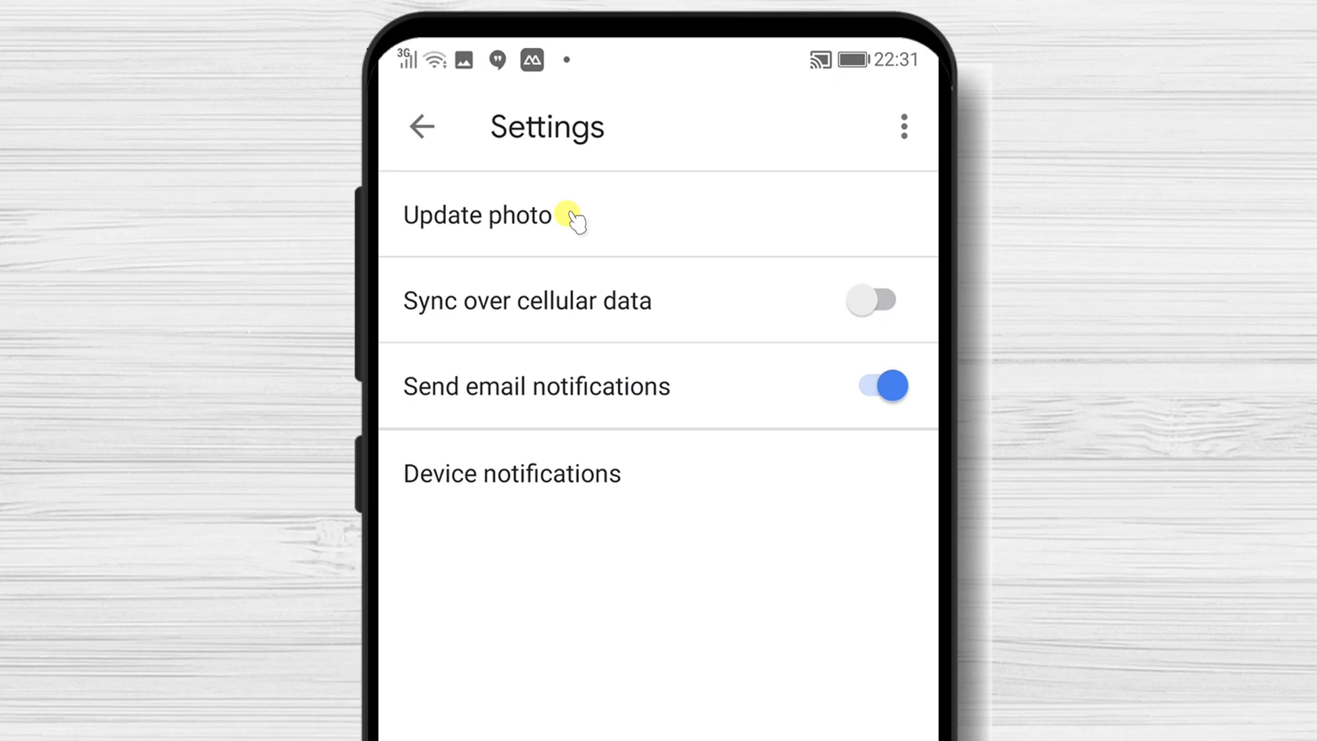
Choose the cartoon reader image from the Download album as the new profile photo.
{"action": "left_click", "coordinate": [573, 218]}
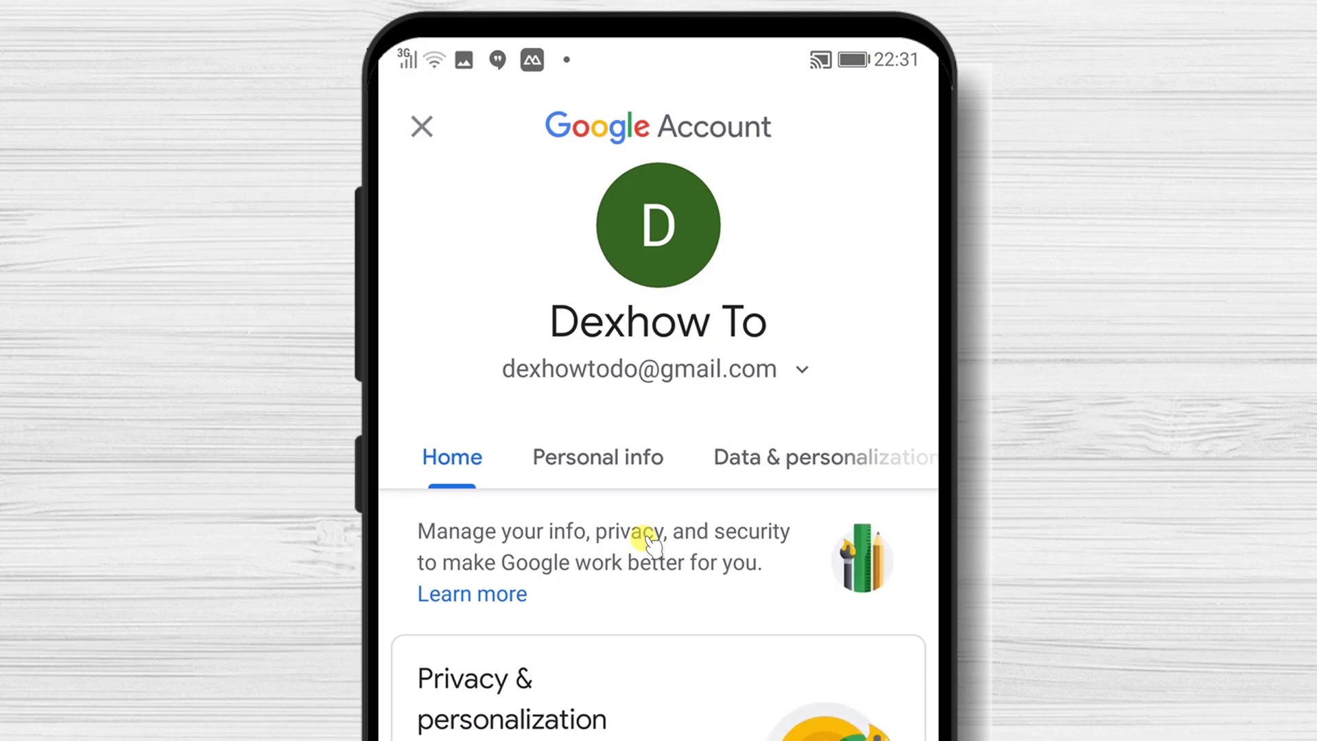
{"action": "left_click", "coordinate": [658, 212]}
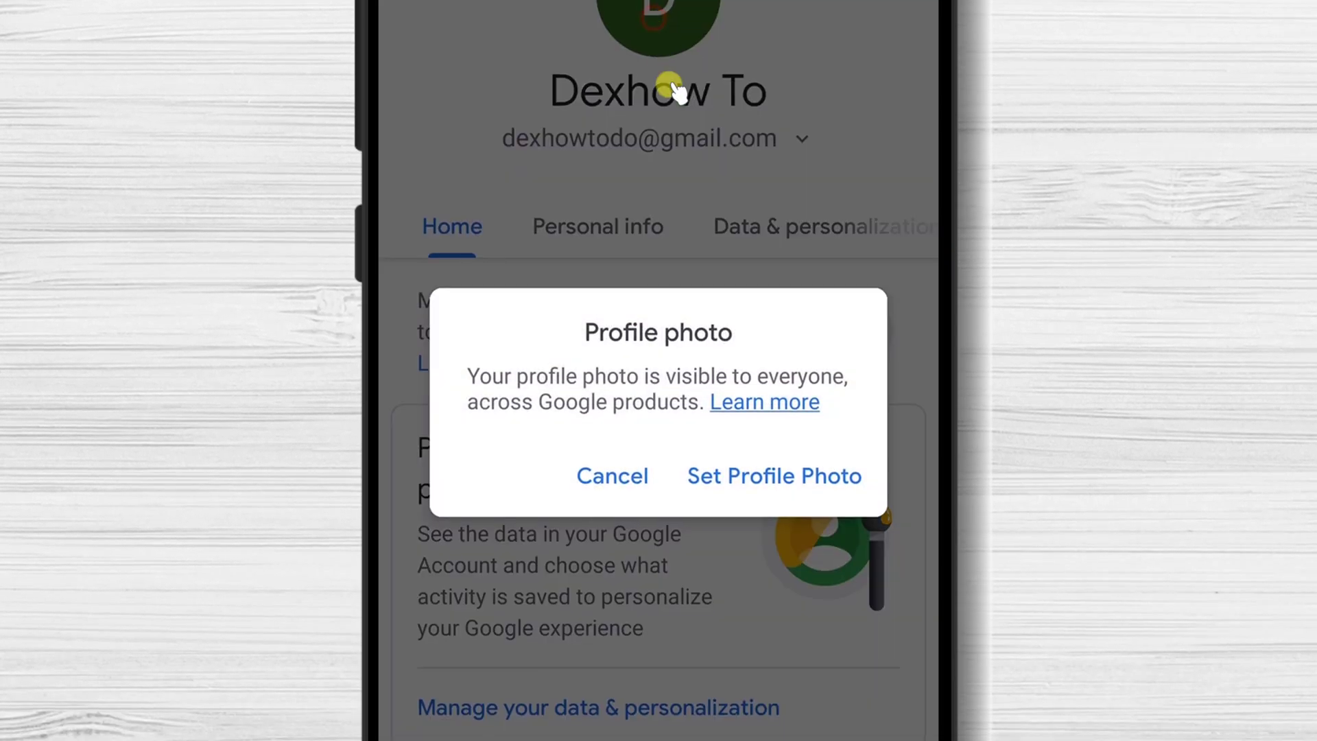
{"action": "left_click", "coordinate": [771, 478]}
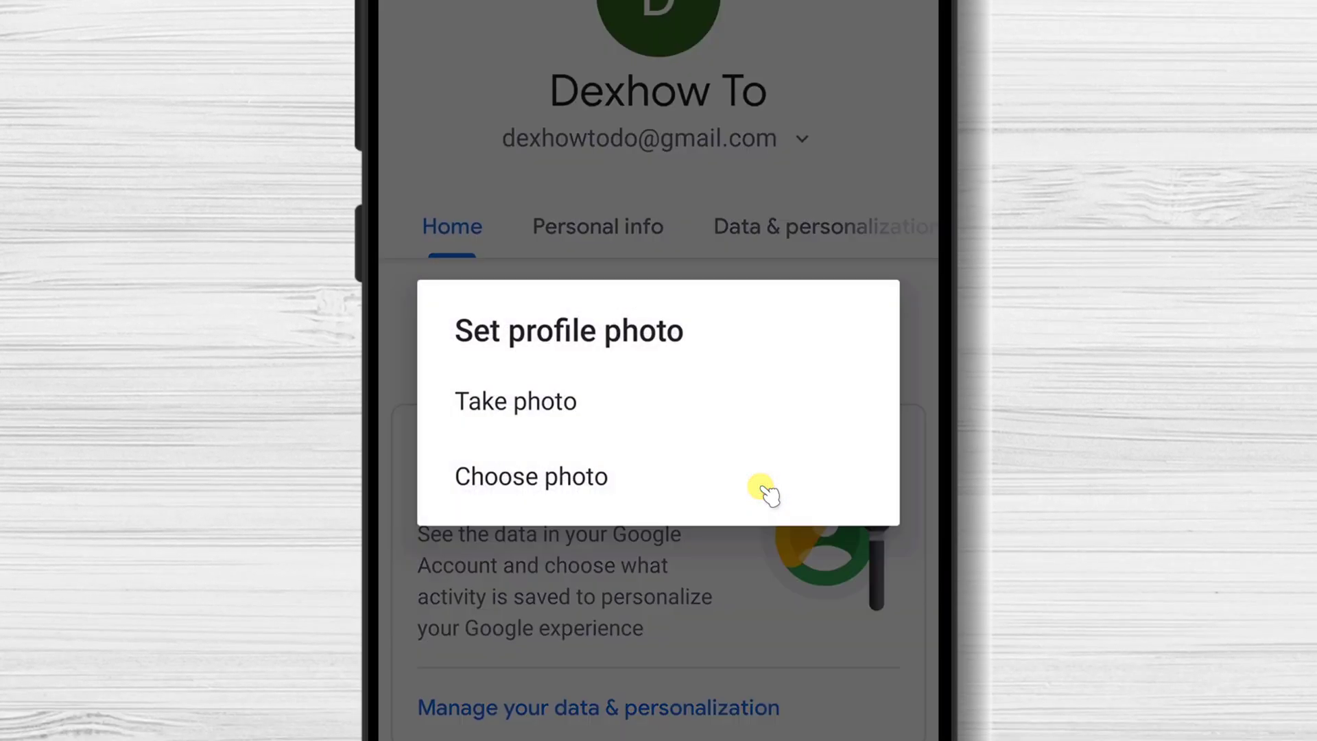
{"action": "left_click", "coordinate": [557, 486]}
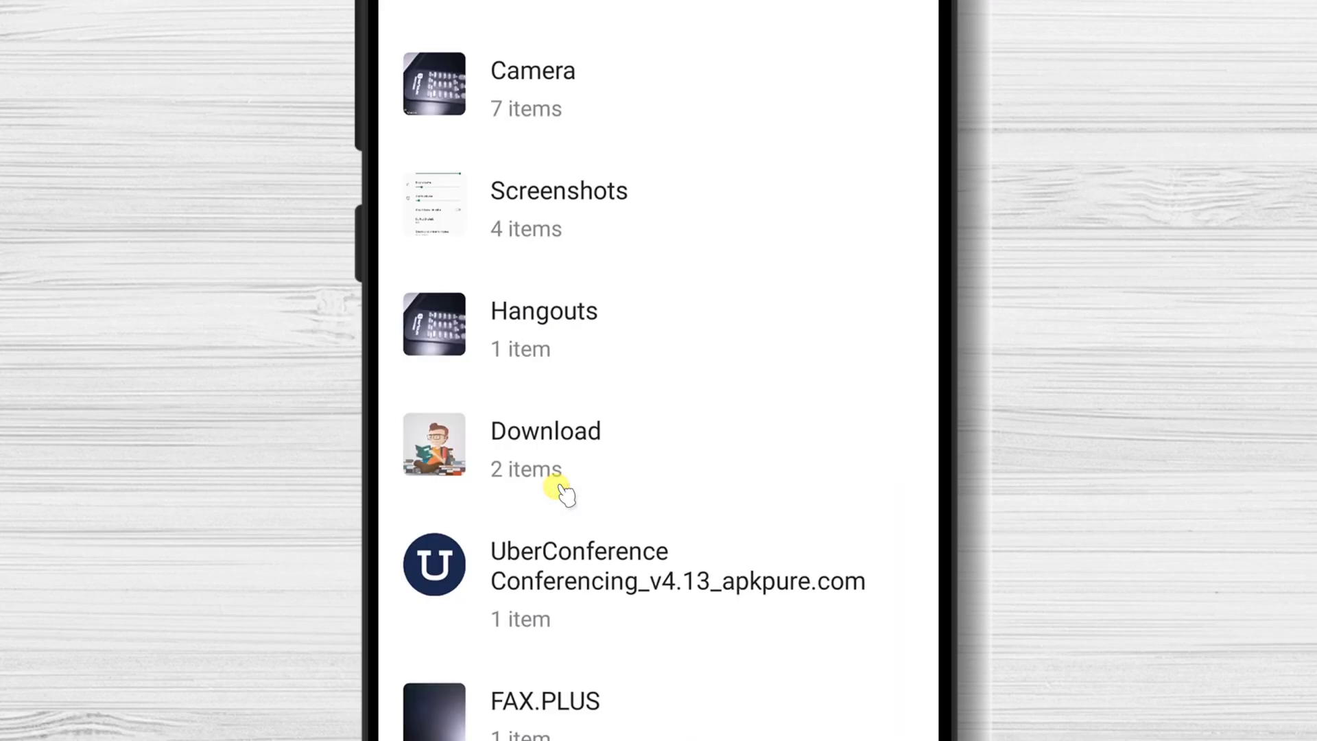
{"action": "left_click", "coordinate": [494, 440]}
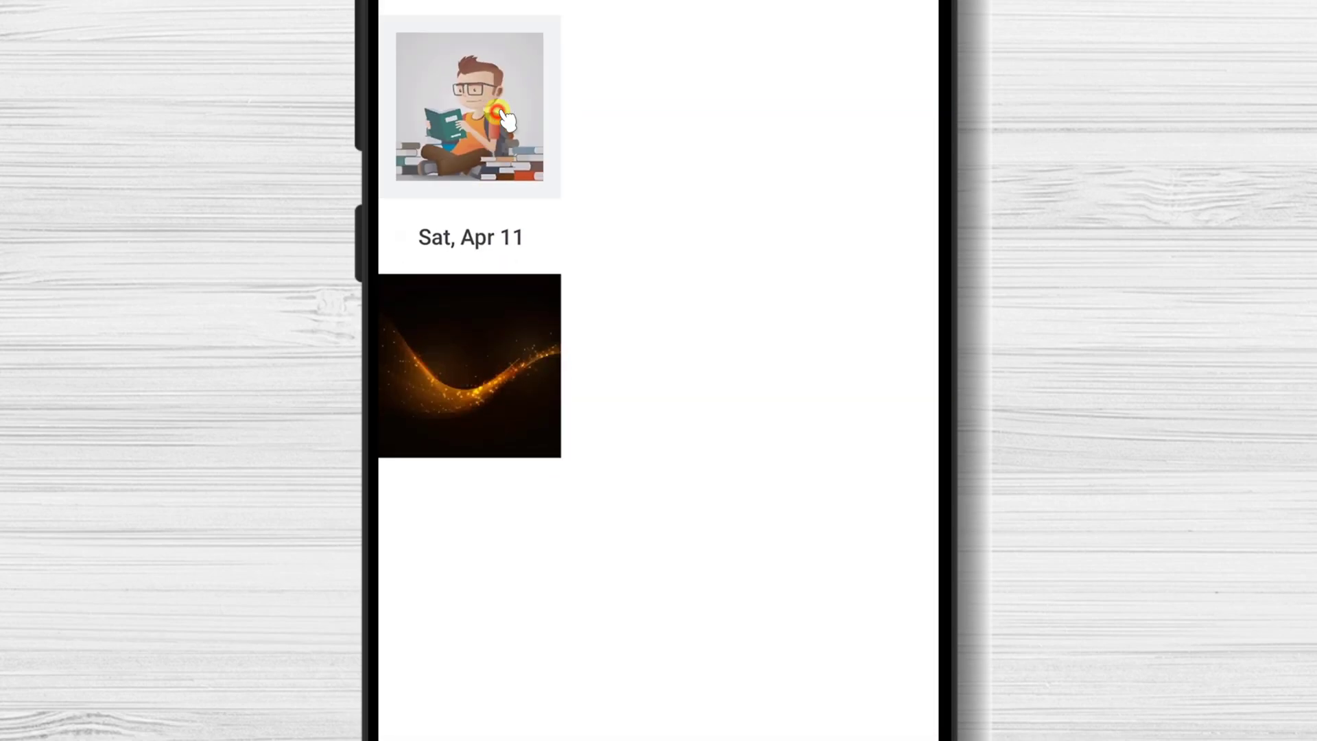
{"action": "left_click", "coordinate": [502, 115]}
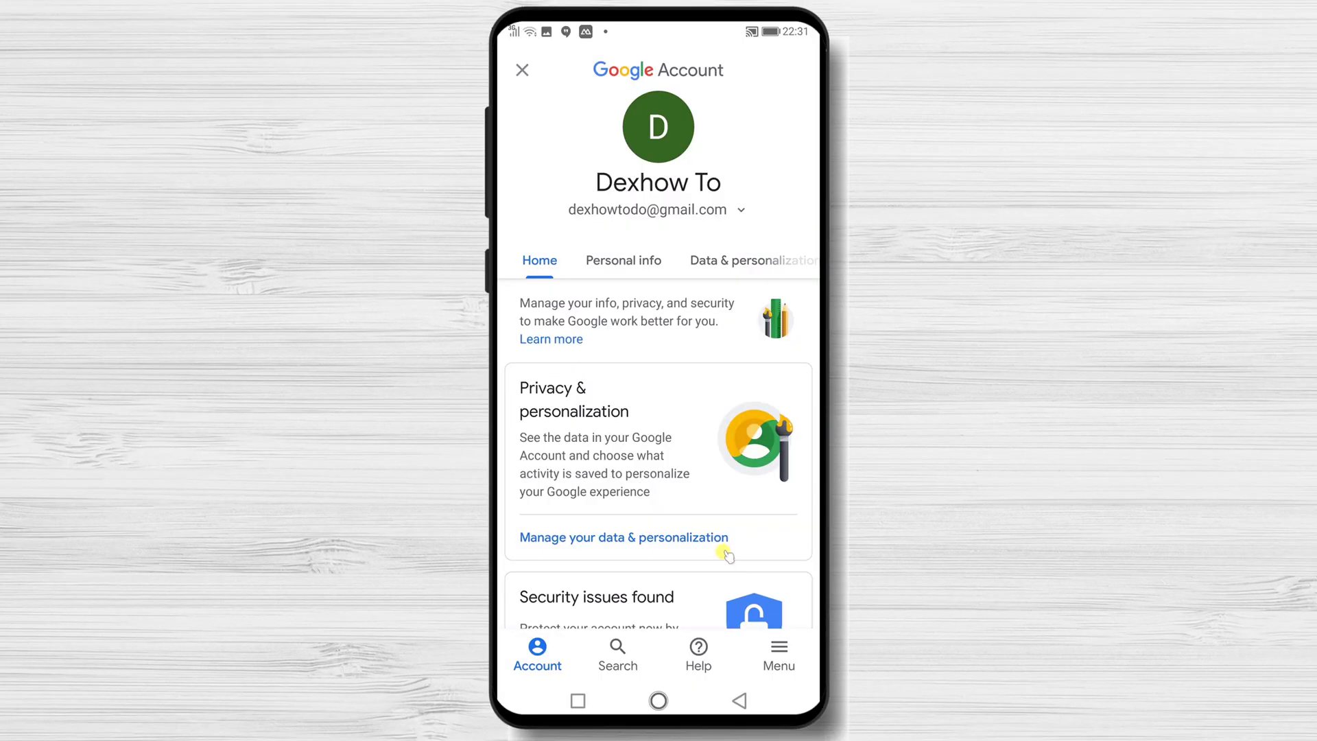
Back in Settings, switch on Sync over cellular data and review Device notifications.
{"action": "left_click", "coordinate": [521, 67]}
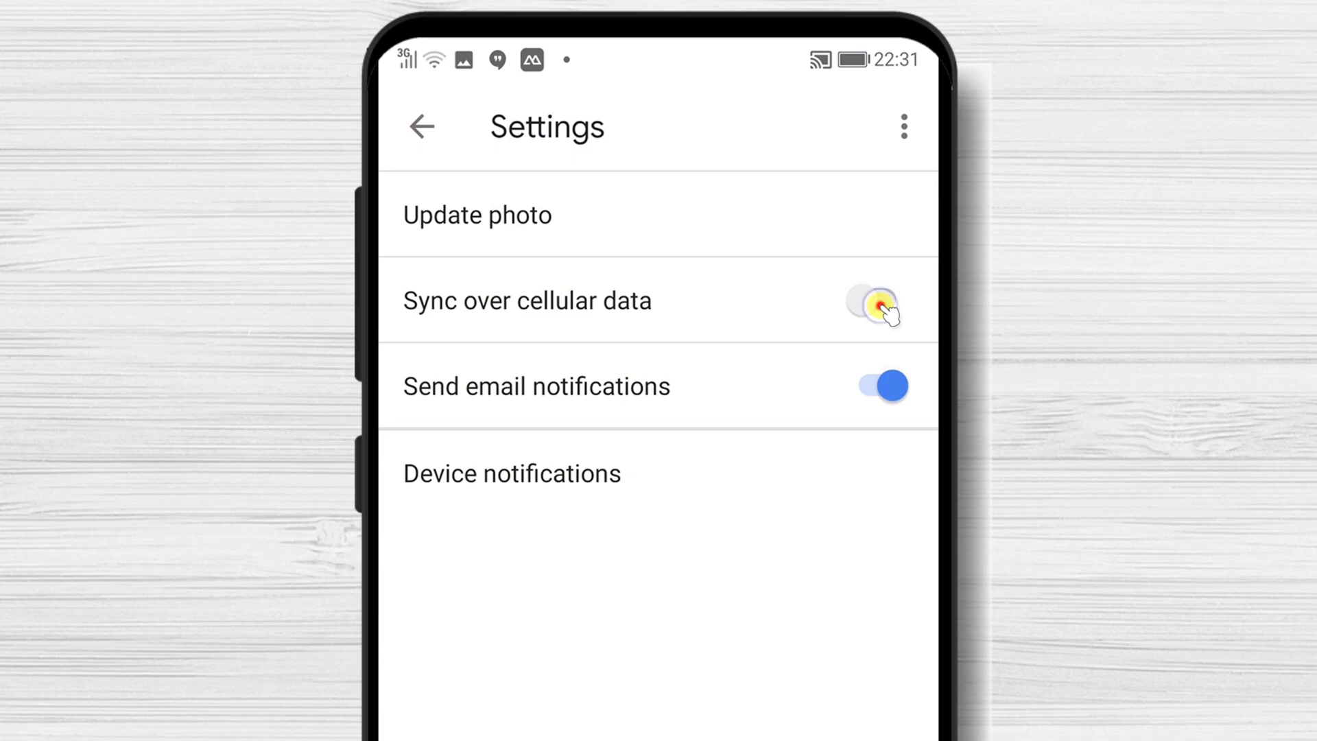
{"action": "left_click", "coordinate": [878, 302]}
{"action": "left_click", "coordinate": [617, 485]}
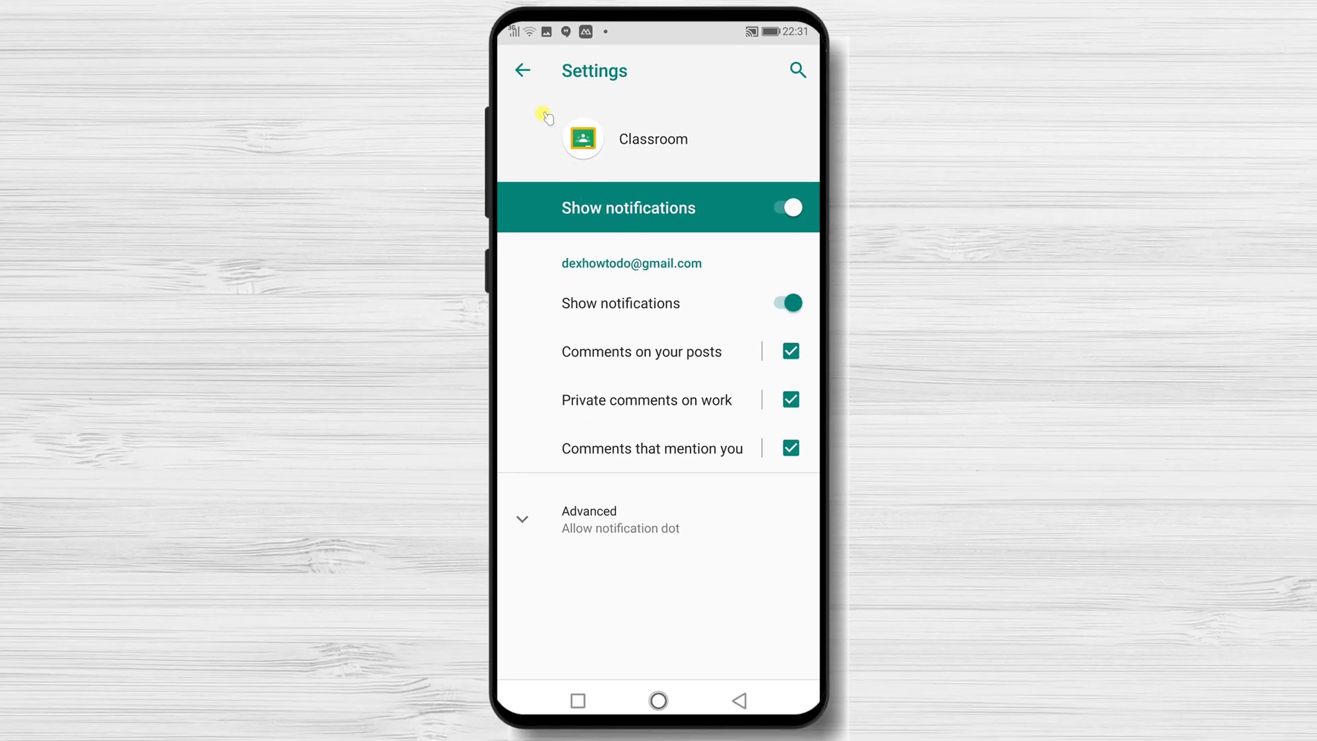
{"action": "left_click", "coordinate": [522, 68]}
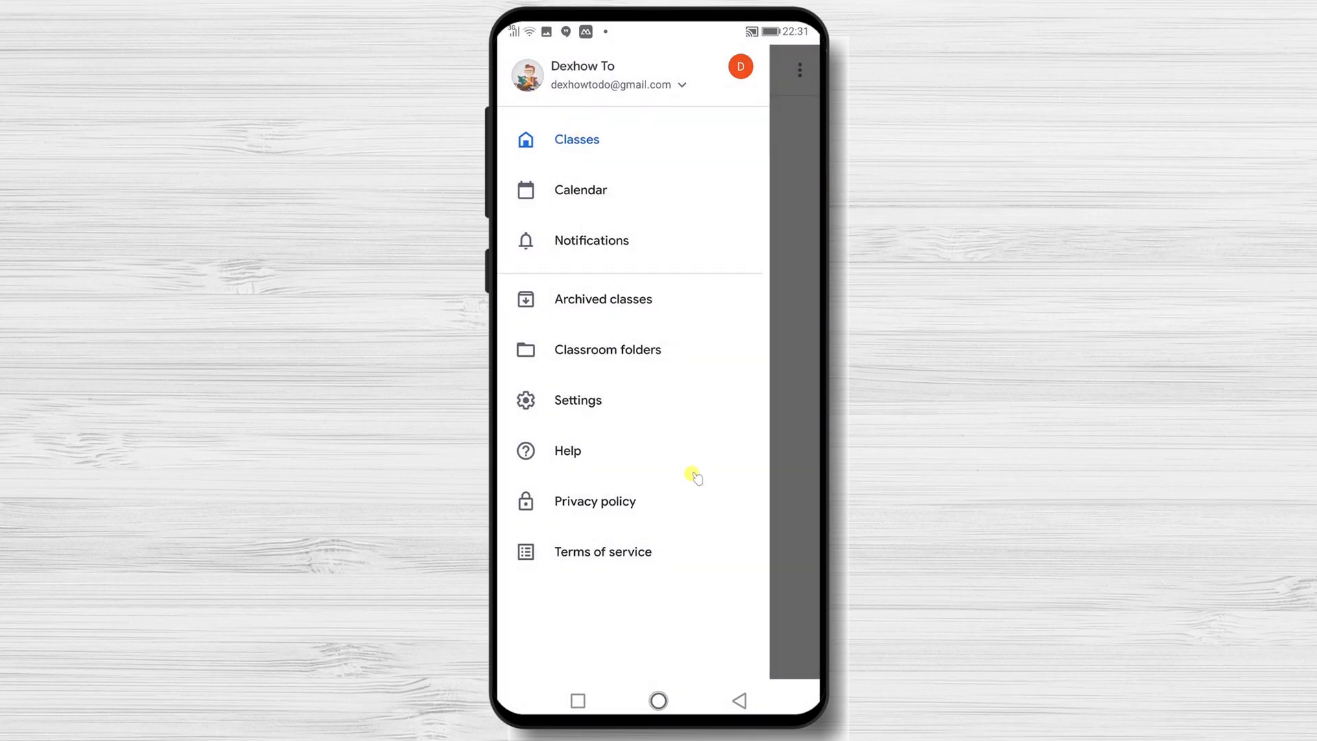
Return to the empty classes screen and show its extra options menu.
{"action": "left_click", "coordinate": [800, 245]}
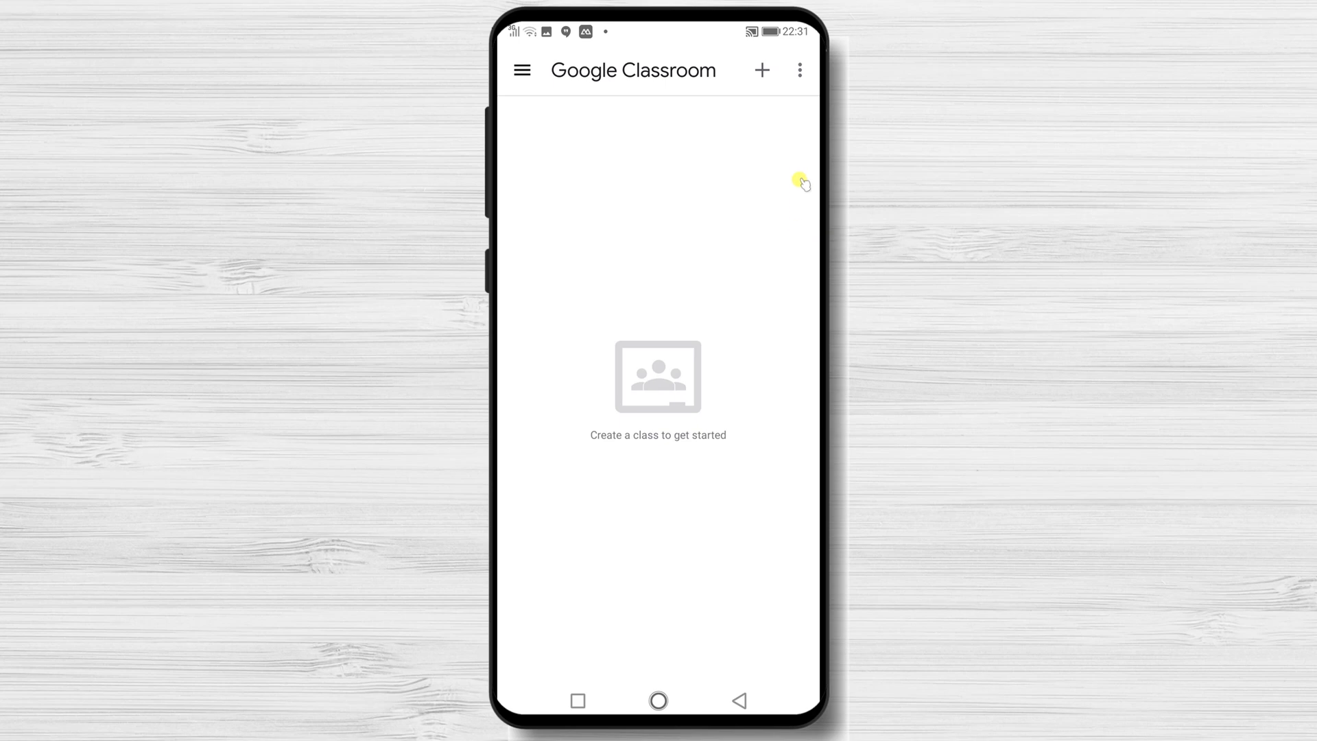
{"action": "left_click", "coordinate": [800, 70]}
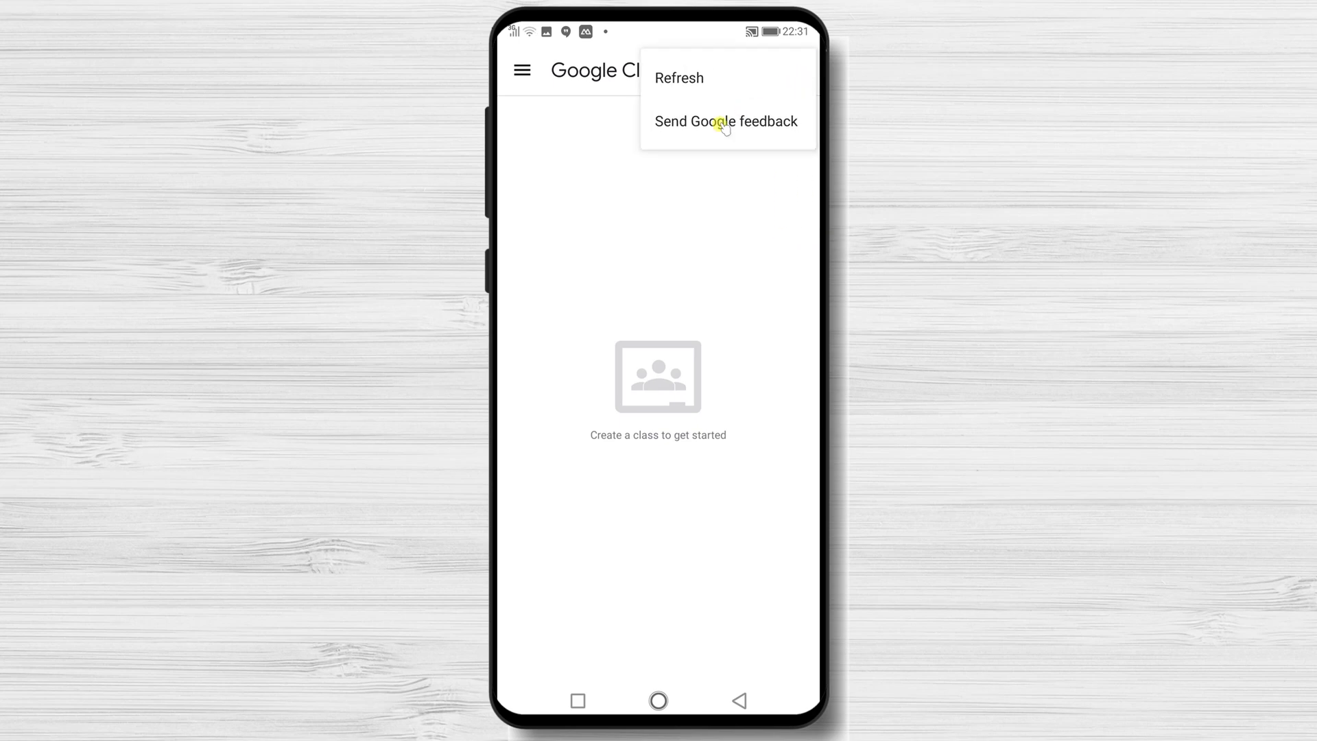